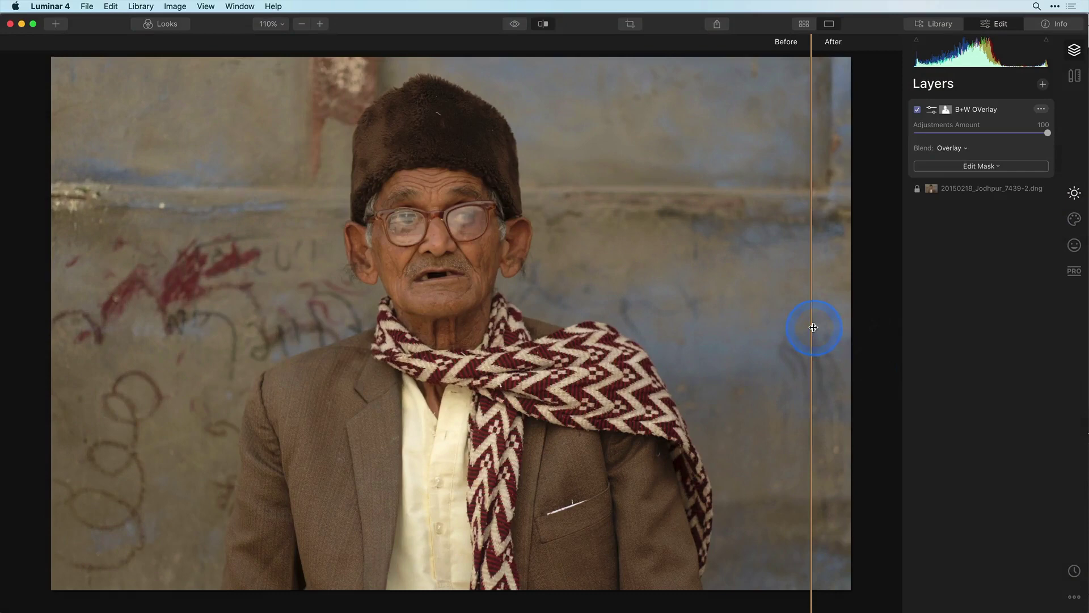
Step: Compare the portrait before and after its edits, and toggle AI Enhance off and back on
drag(813, 326, 45, 282)
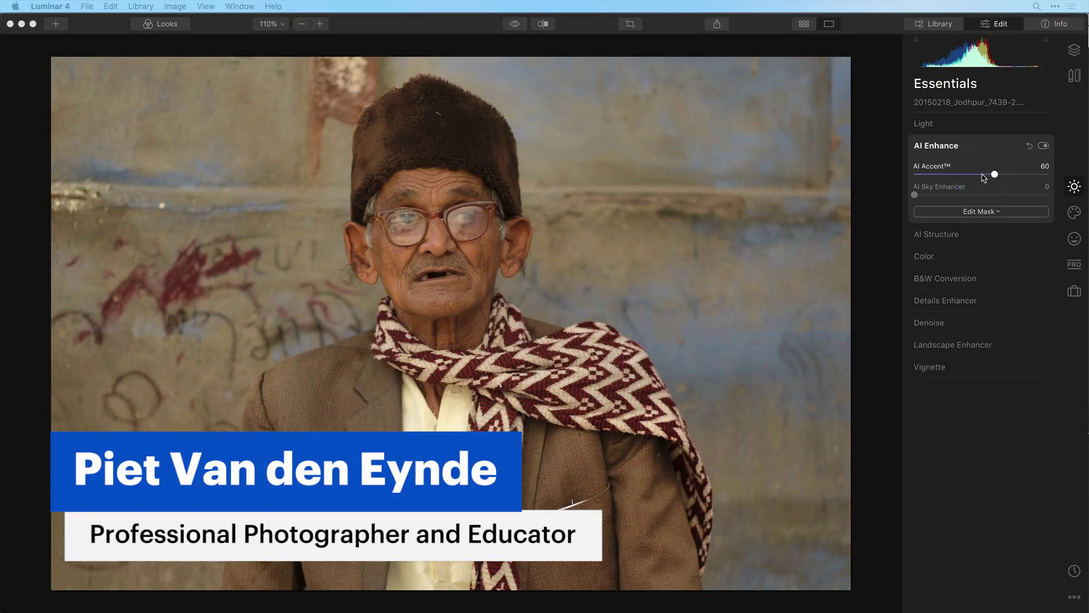
click(1045, 147)
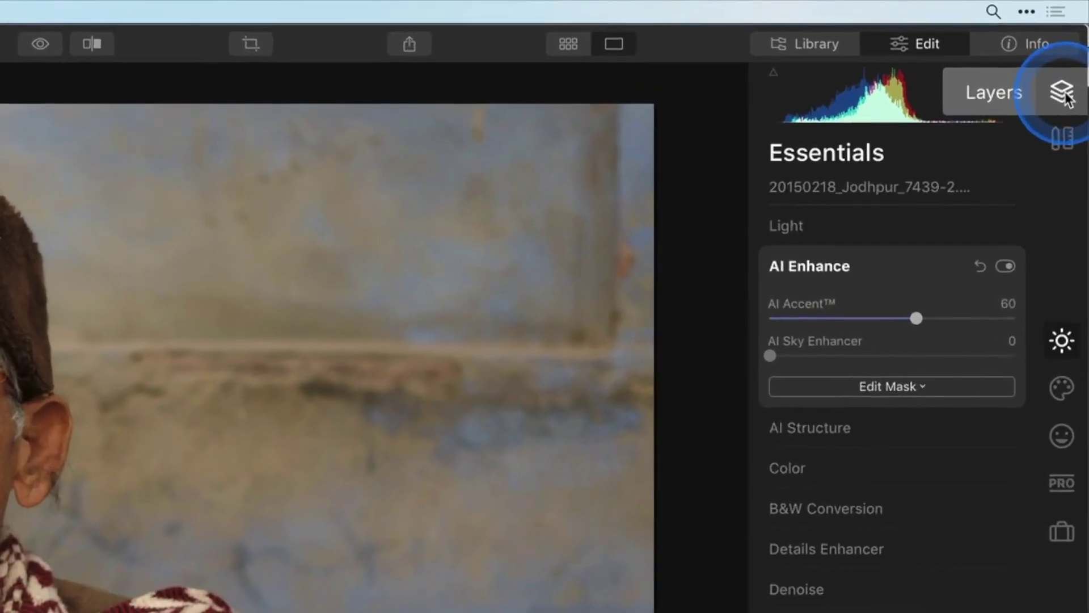
Step: Add a new adjustment layer and rename it 'B+W OVerlay'
click(1074, 51)
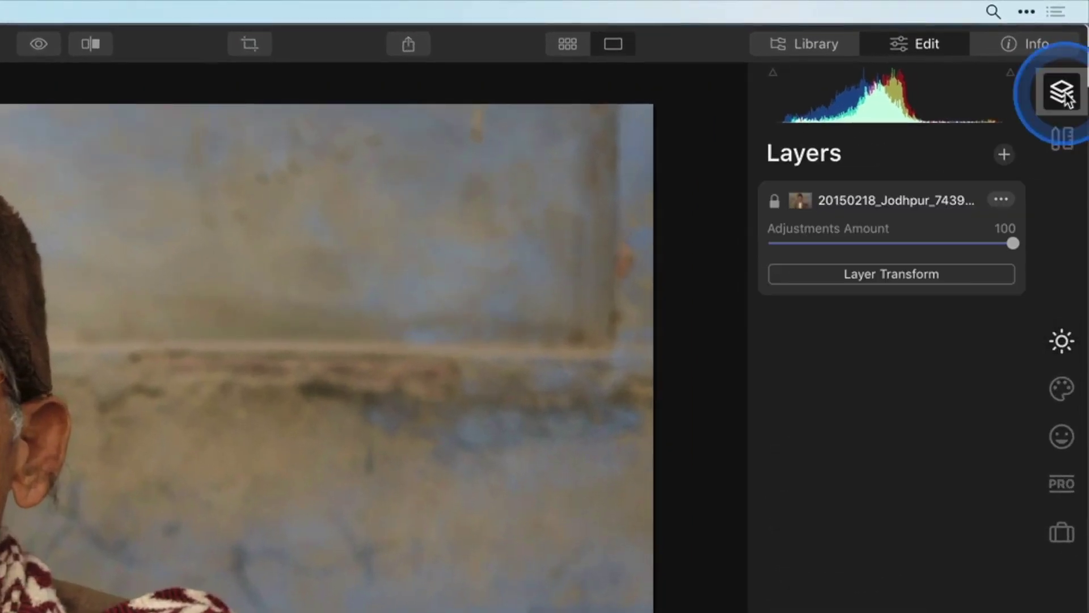
click(1005, 154)
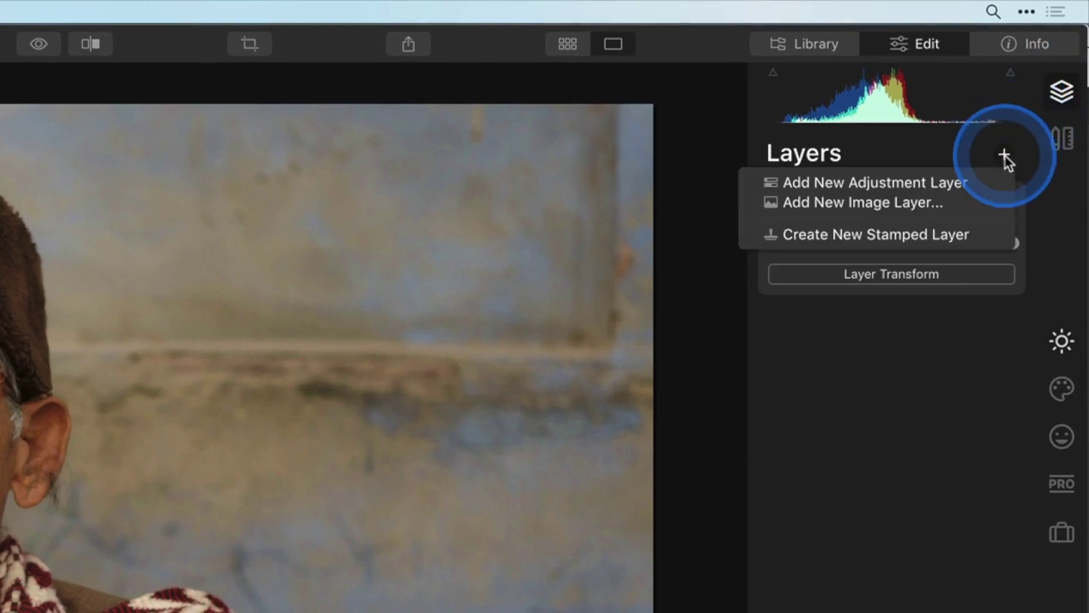
click(936, 182)
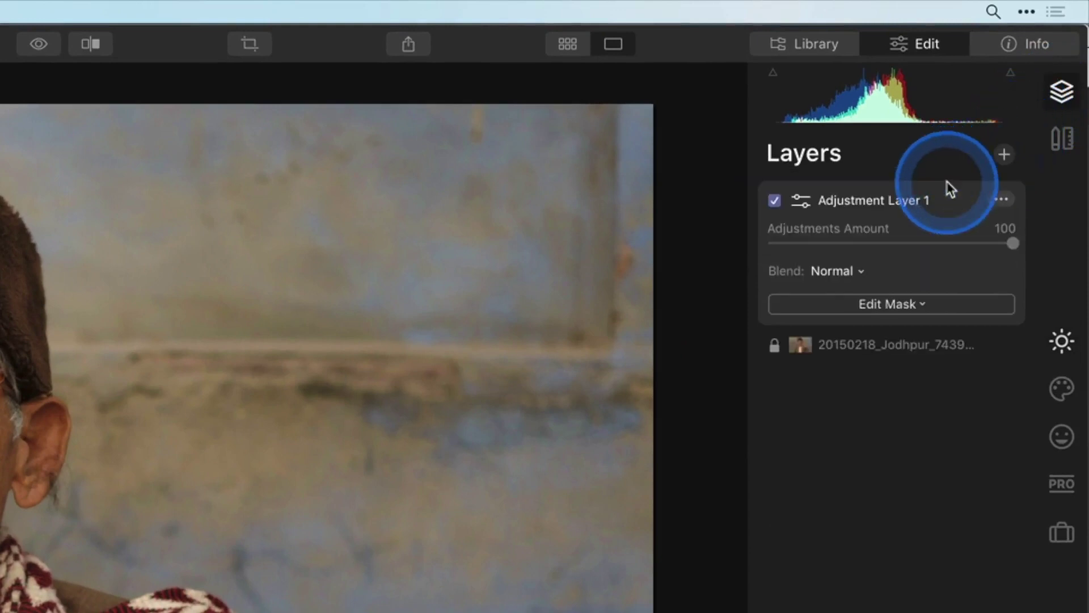
click(1001, 199)
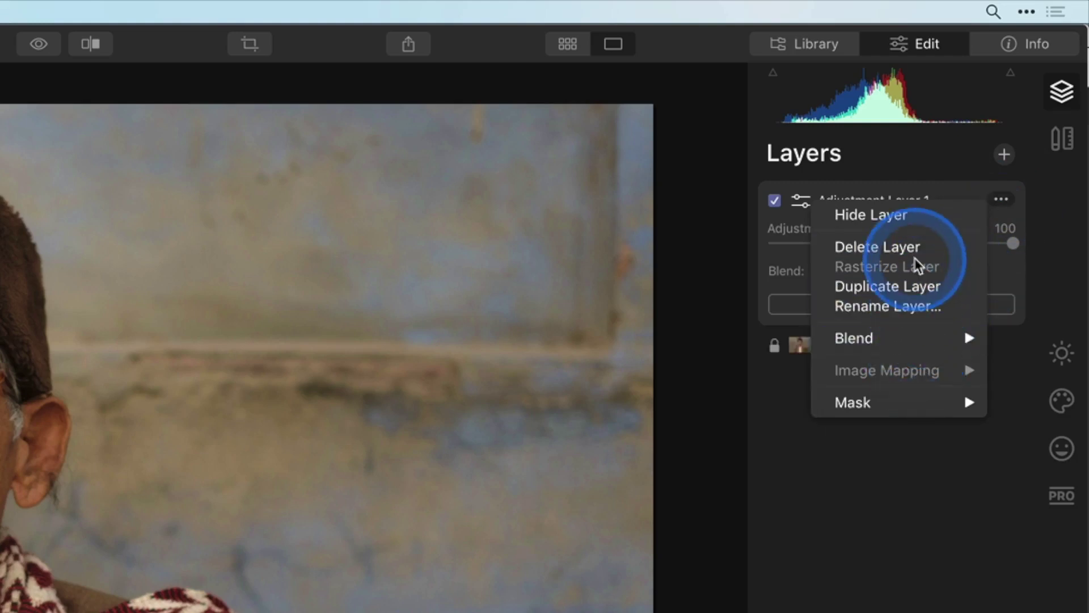
click(887, 307)
text(B+W OVerlay)
Step: Convert the layer to black and white using Essentials' B&W Conversion tool
click(1062, 353)
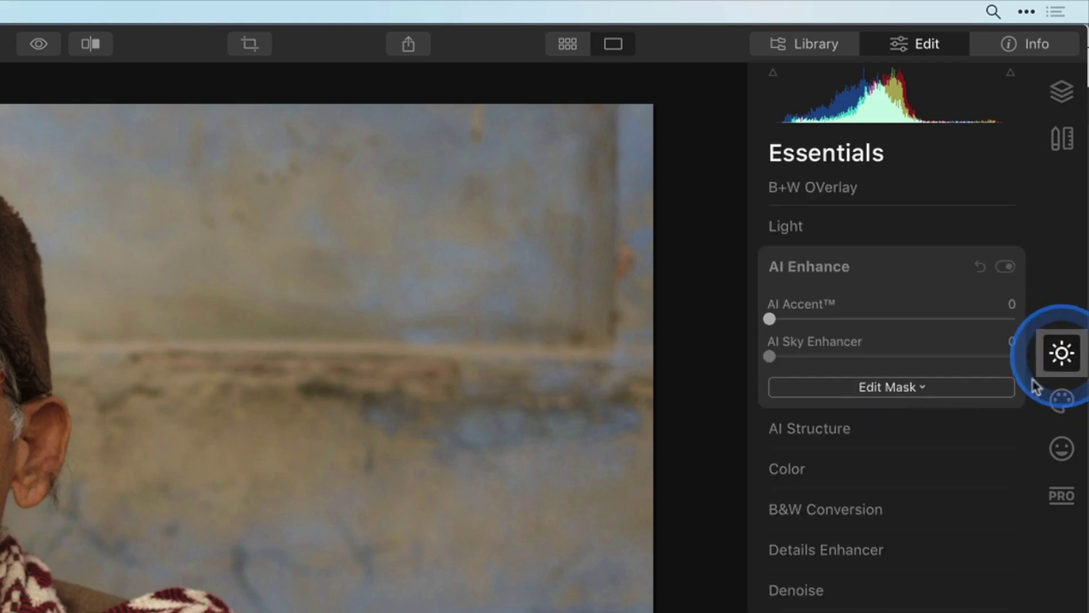
click(841, 514)
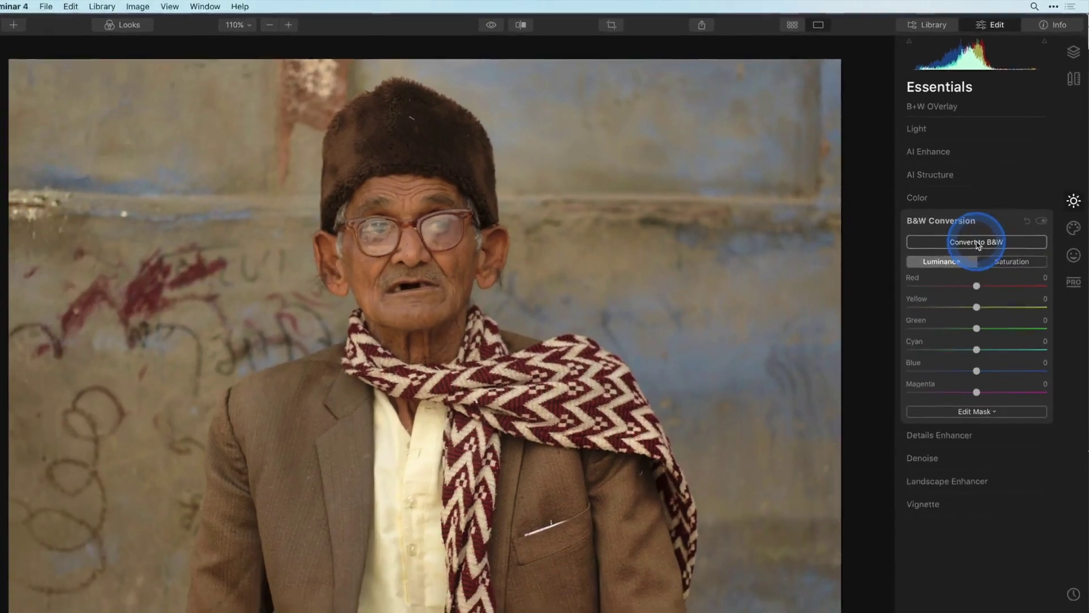
click(979, 242)
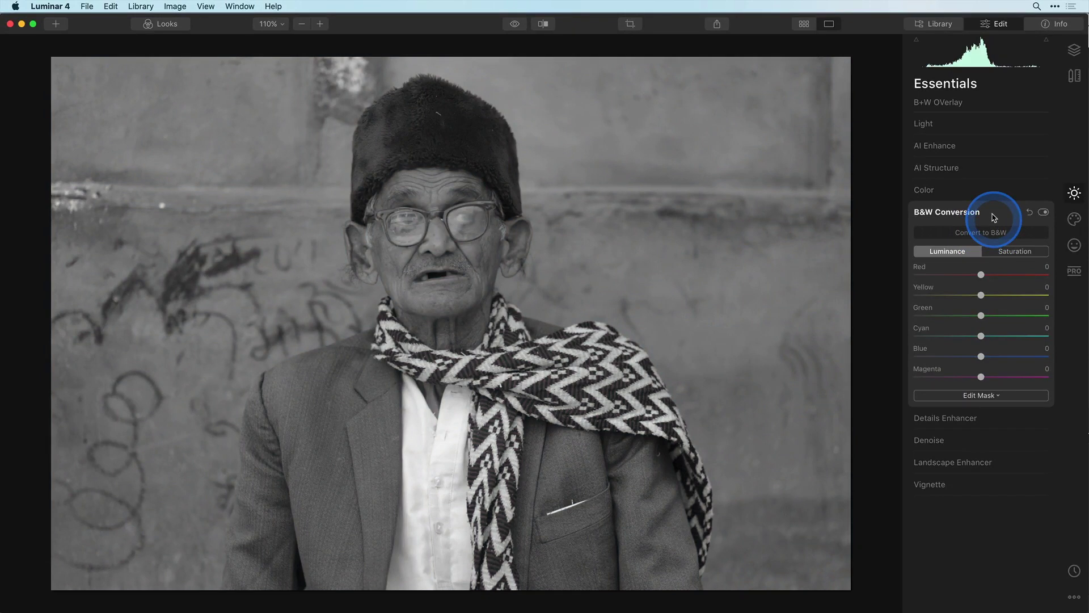
Step: Set the B+W OVerlay layer's blend mode to Overlay
click(1074, 50)
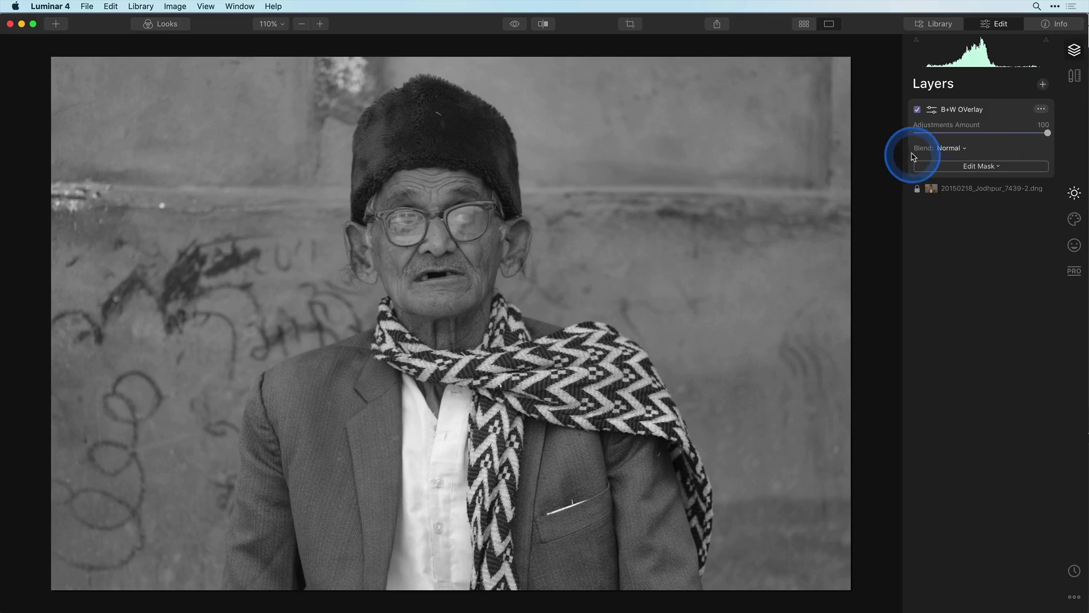
click(966, 151)
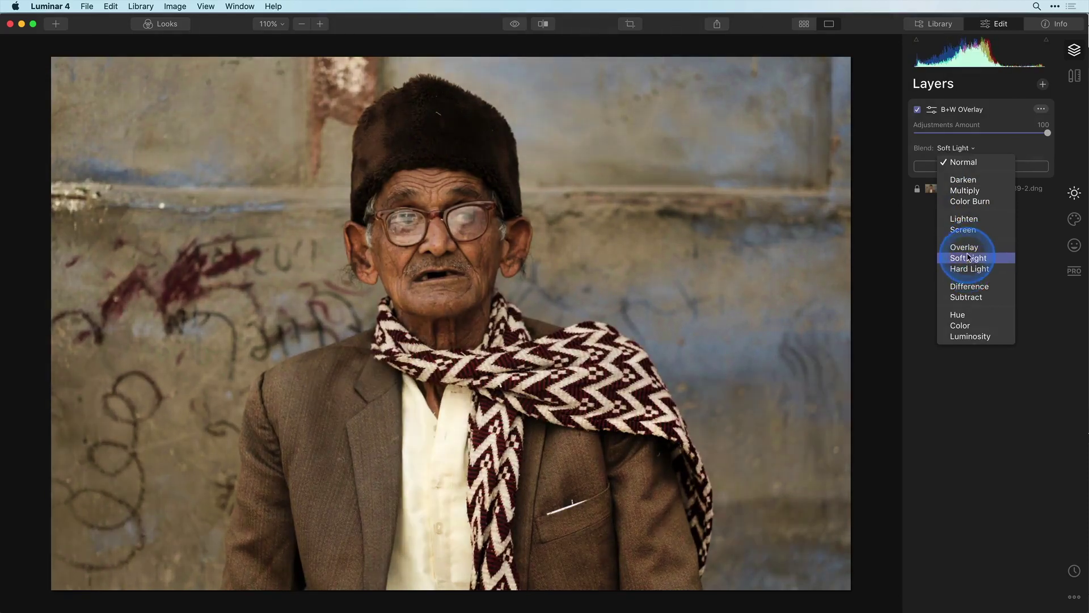
click(972, 249)
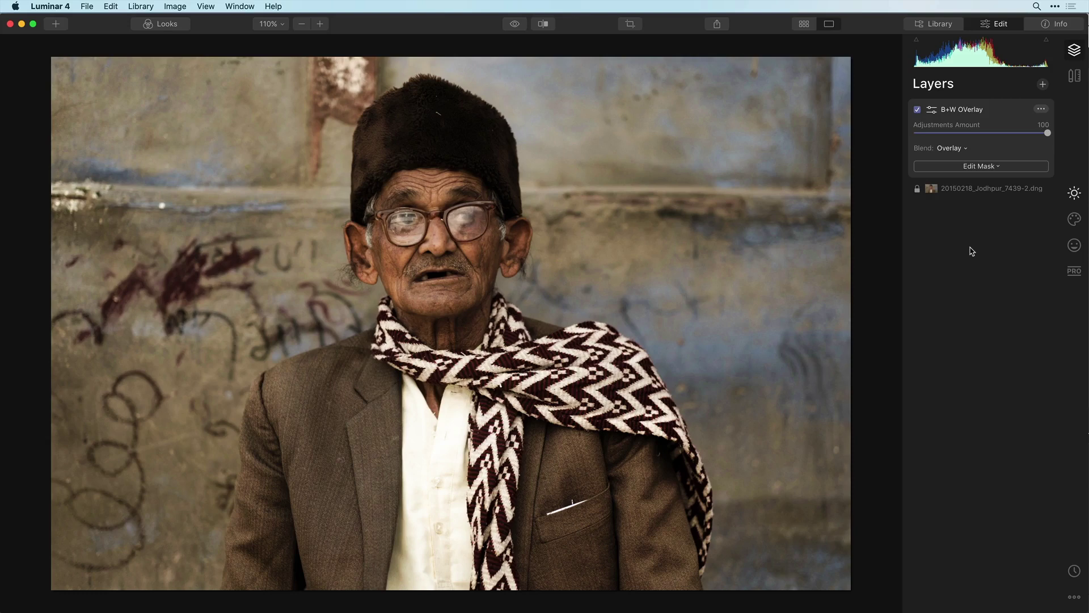
Step: Toggle the overlay layer off and on to compare the contrast
click(918, 109)
click(918, 108)
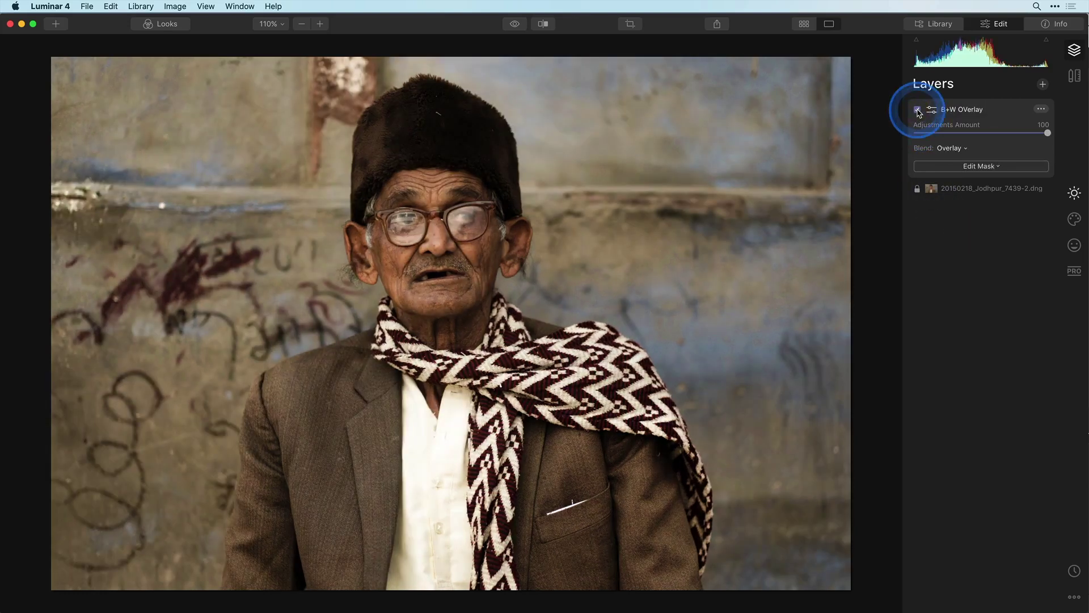
click(917, 109)
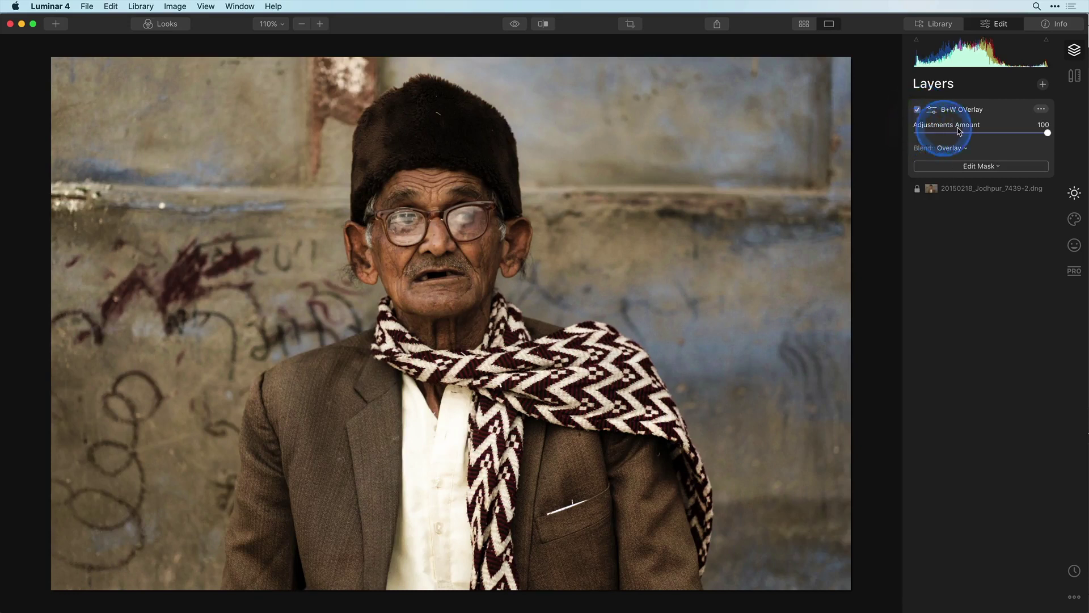
Step: Raise the overlay's B&W Conversion Yellow luminance to about 61, then return to Layers
drag(1047, 134, 1042, 134)
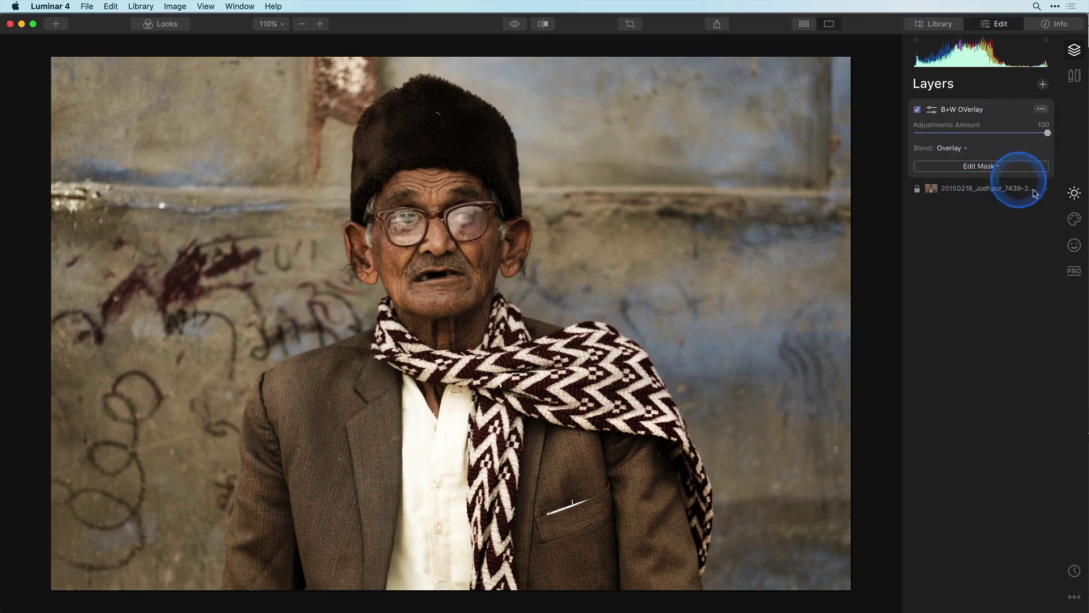
click(1074, 193)
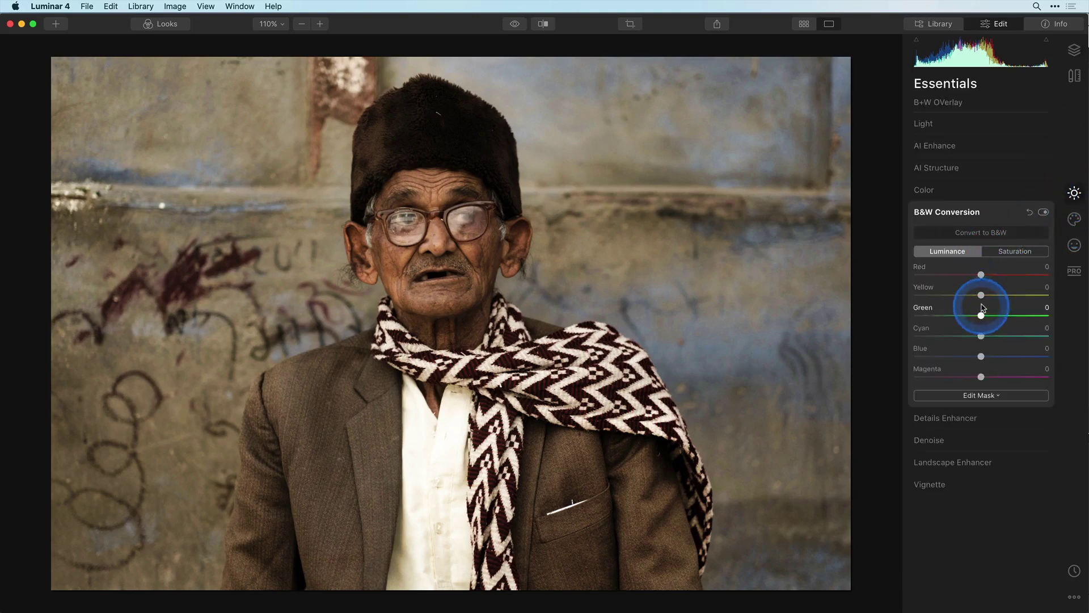
drag(980, 295, 1021, 296)
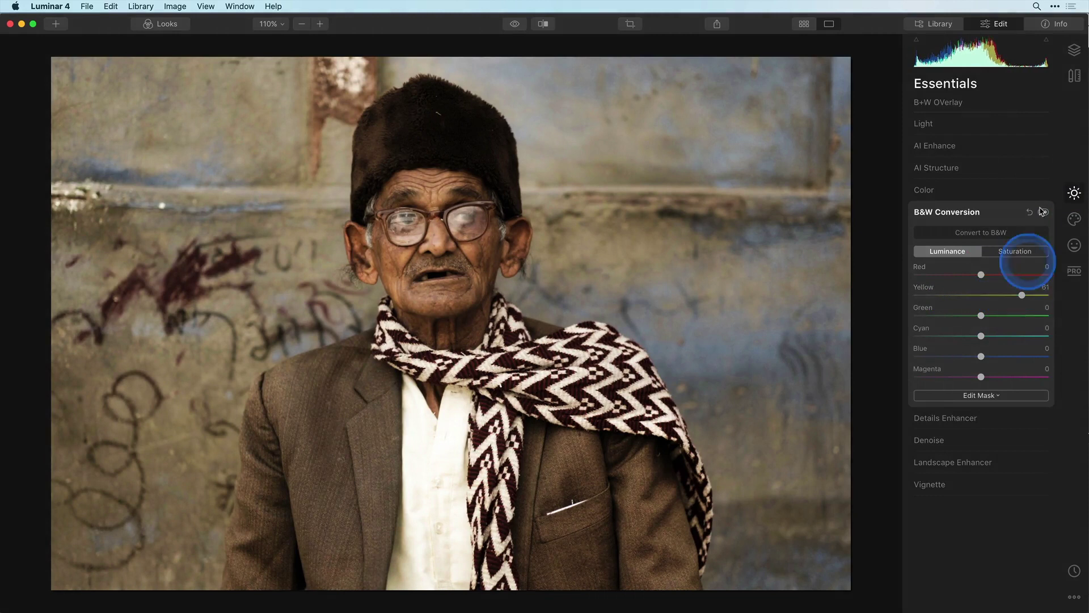
click(1075, 50)
click(1074, 50)
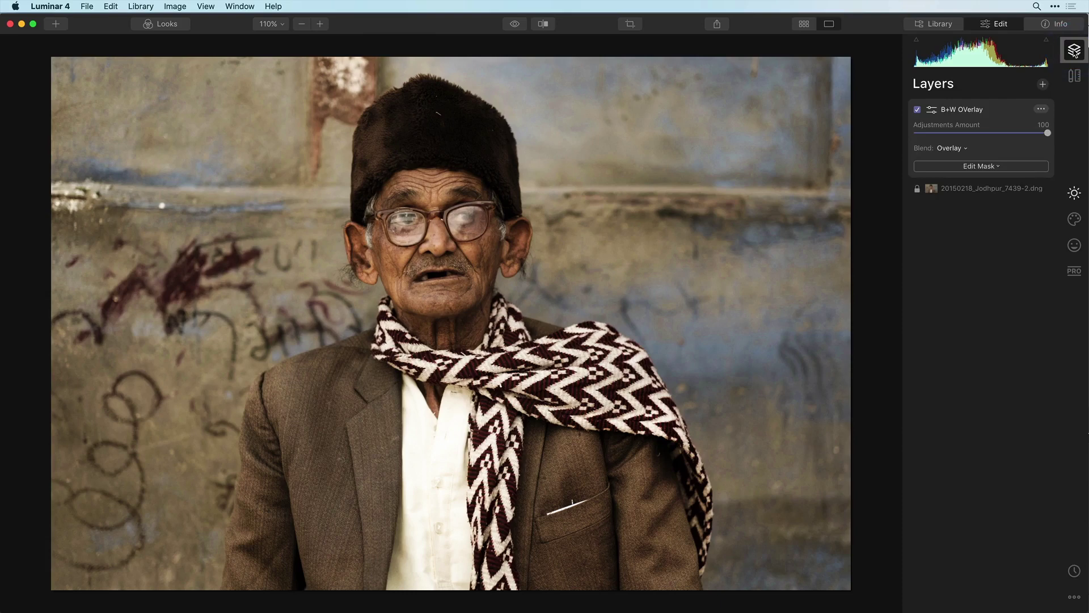
Step: Brush the B+W OVerlay mask over the man at 100% opacity
click(999, 167)
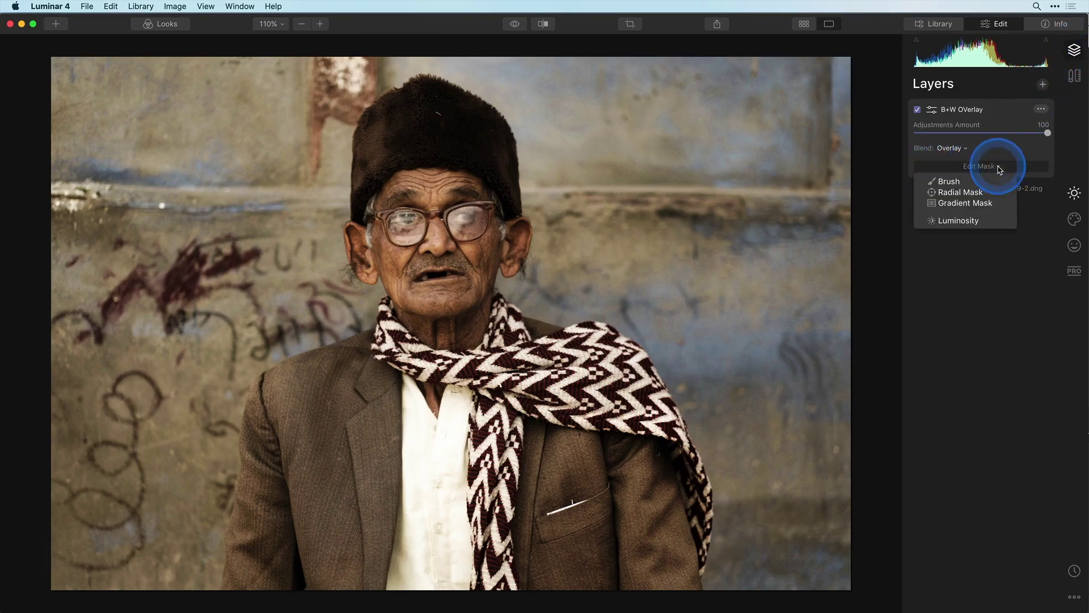
click(949, 181)
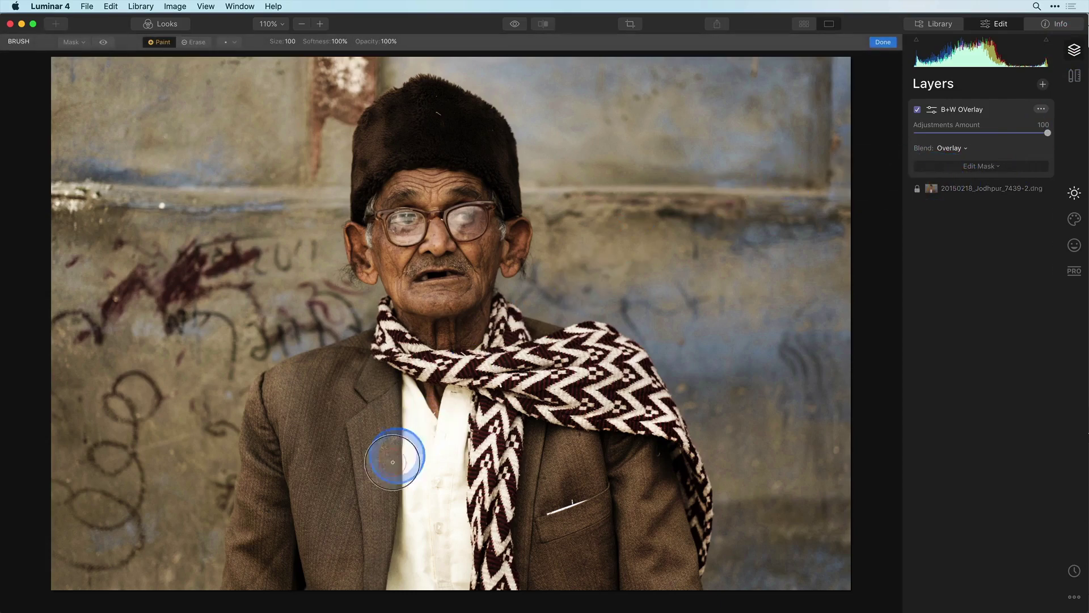
mouse_move(266, 569)
mouse_down()
mouse_move(272, 527)
mouse_move(390, 351)
mouse_move(371, 245)
mouse_move(432, 109)
mouse_move(507, 247)
mouse_move(425, 255)
mouse_move(330, 553)
mouse_move(329, 590)
mouse_move(579, 358)
mouse_move(656, 451)
mouse_move(537, 570)
mouse_move(325, 397)
mouse_up()
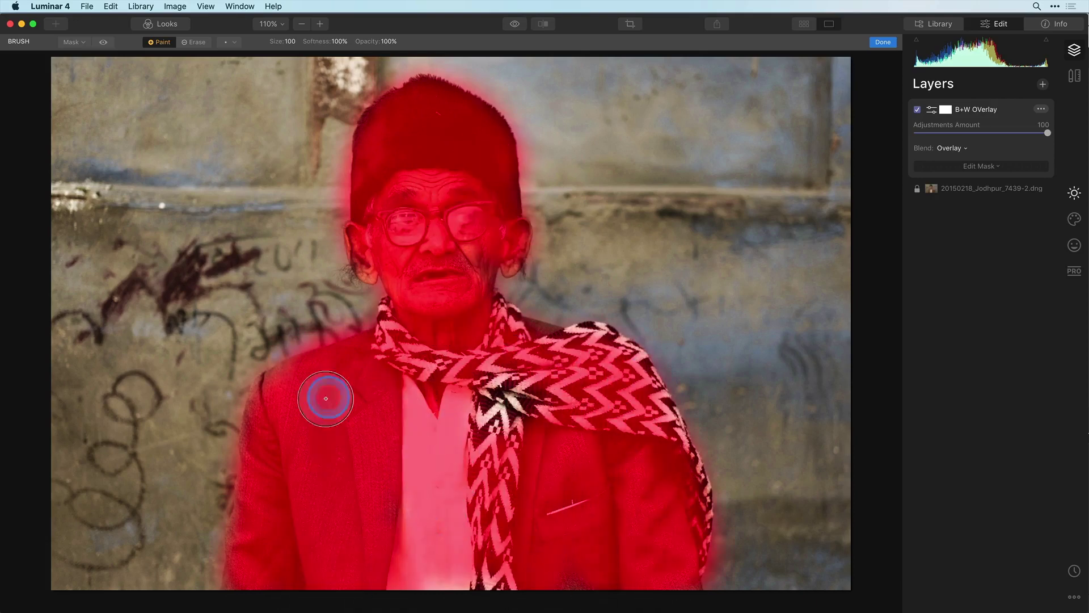
Step: Toggle the mask overlay preview with / to check the painted area
key(slash)
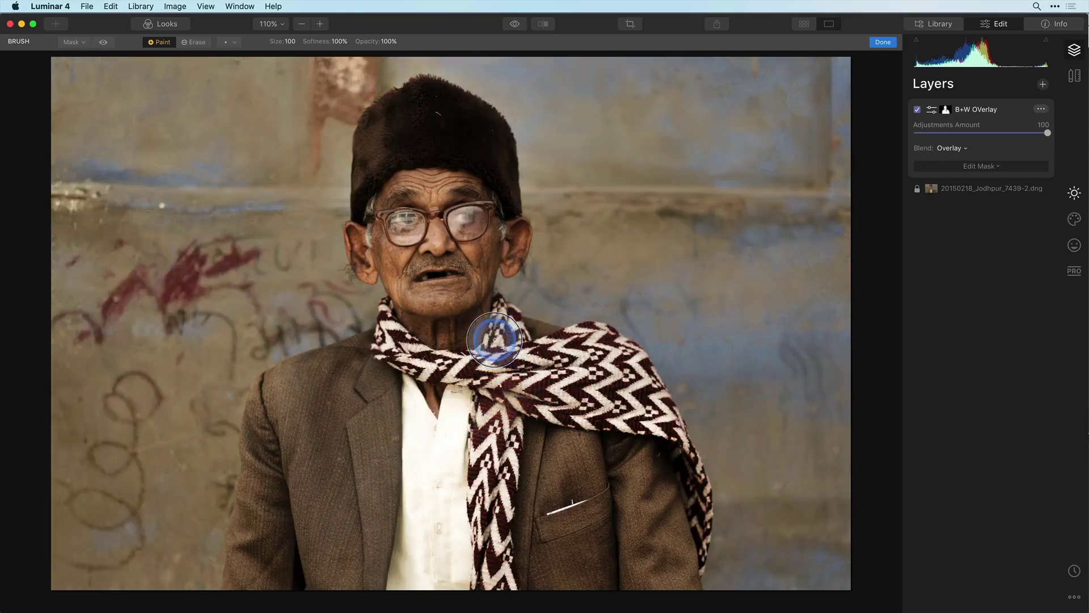
key(slash)
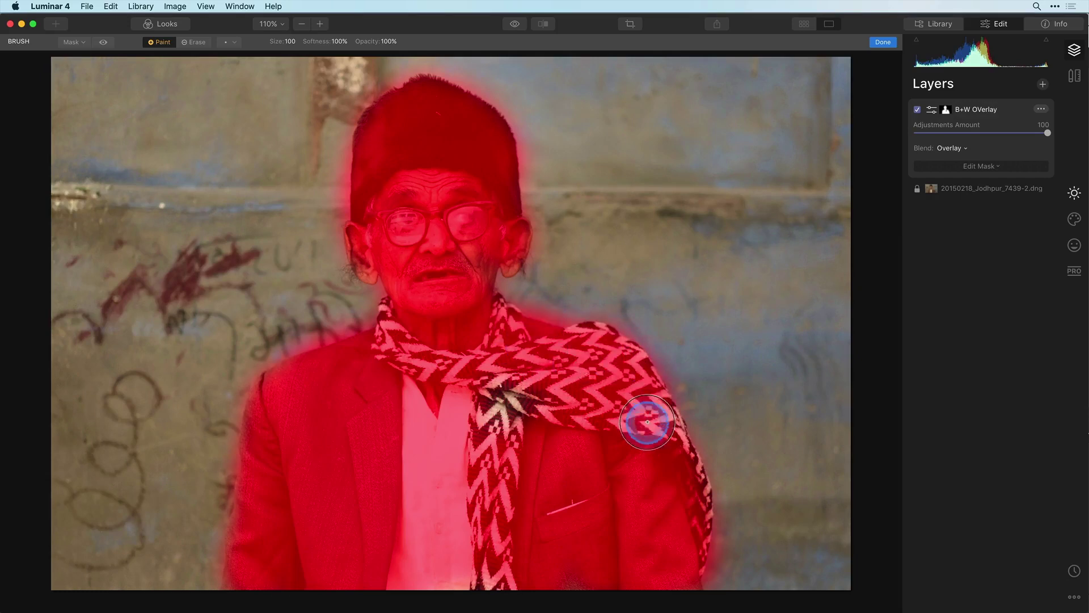
key(slash)
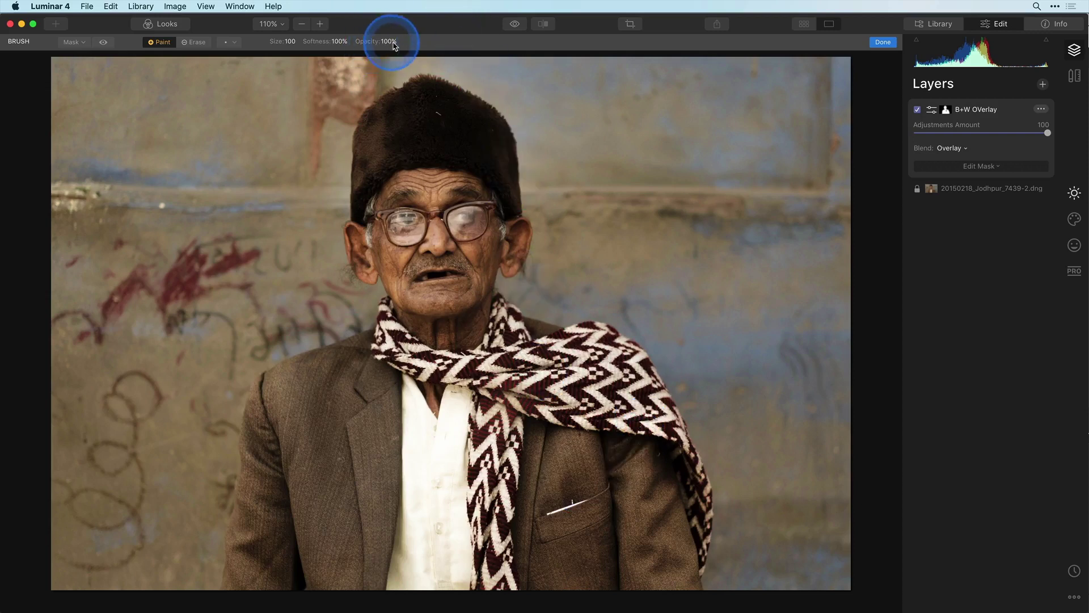
Step: Brush the background wall at 50% opacity, check the mask preview, and finish masking
mouse_move(391, 41)
mouse_down()
mouse_move(361, 41)
mouse_move(375, 41)
mouse_up()
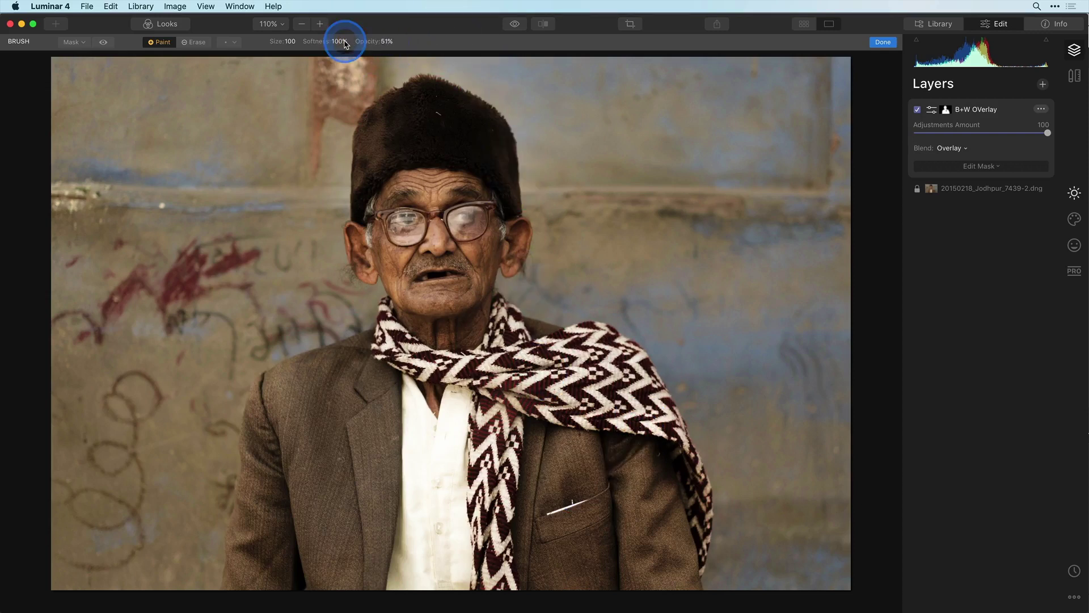
key(slash)
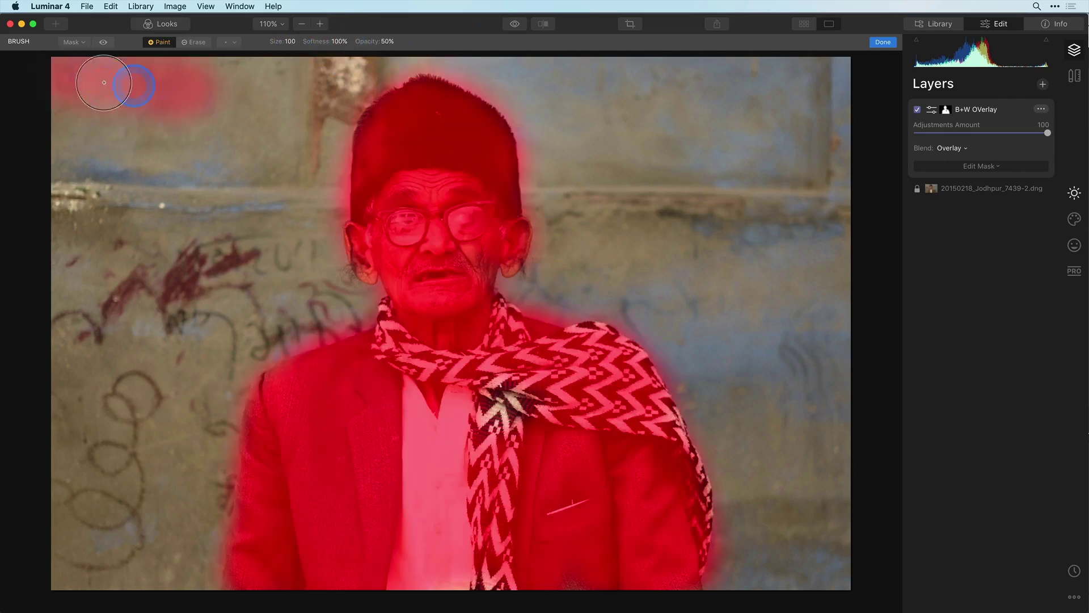
mouse_move(103, 85)
mouse_down()
mouse_move(485, 67)
mouse_move(766, 425)
mouse_move(698, 170)
mouse_up()
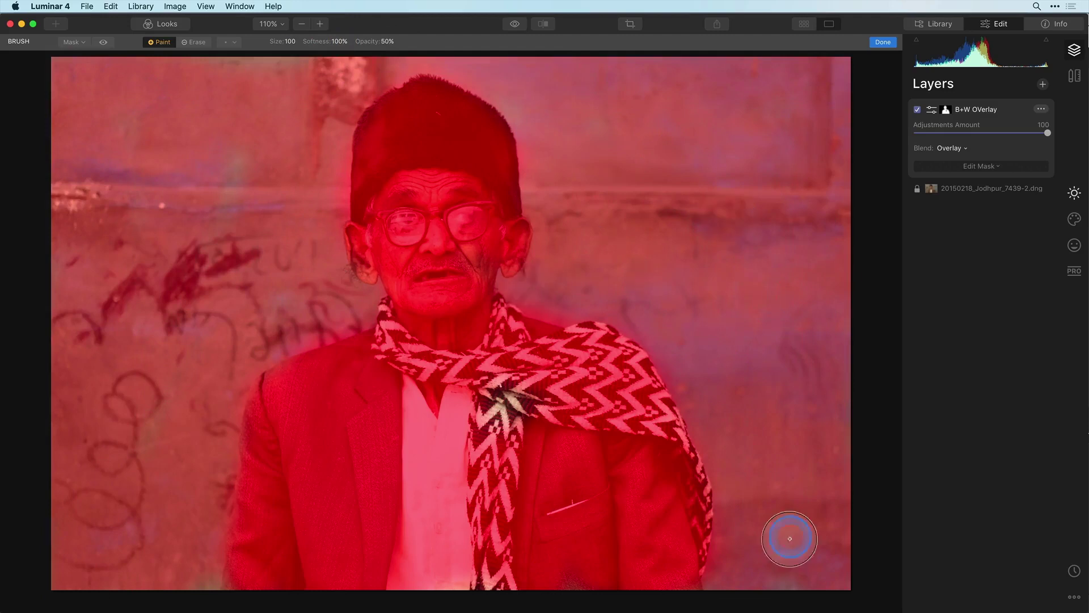
key(slash)
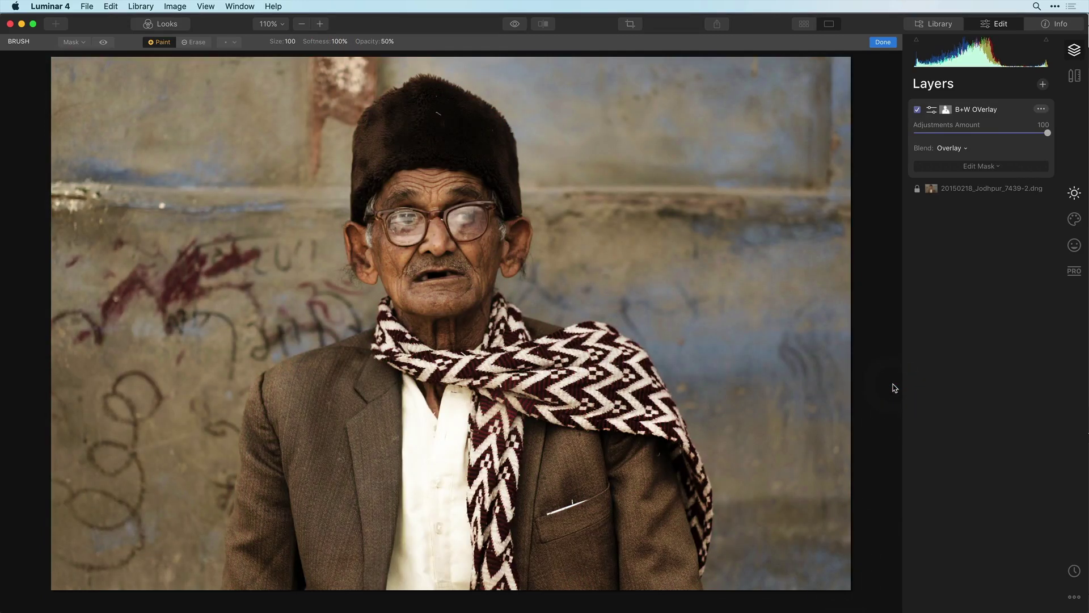
click(883, 42)
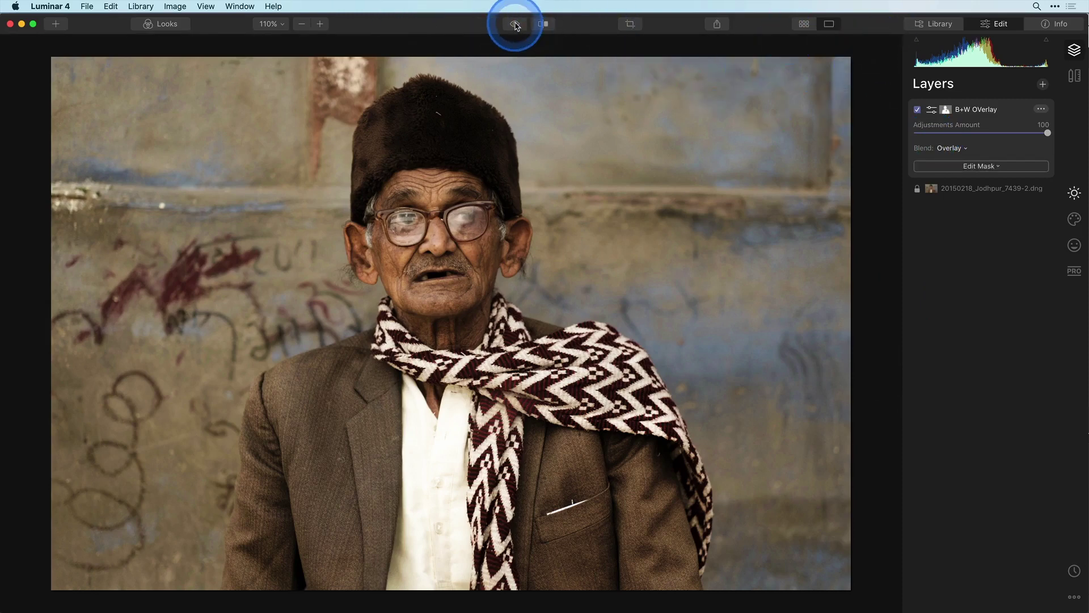